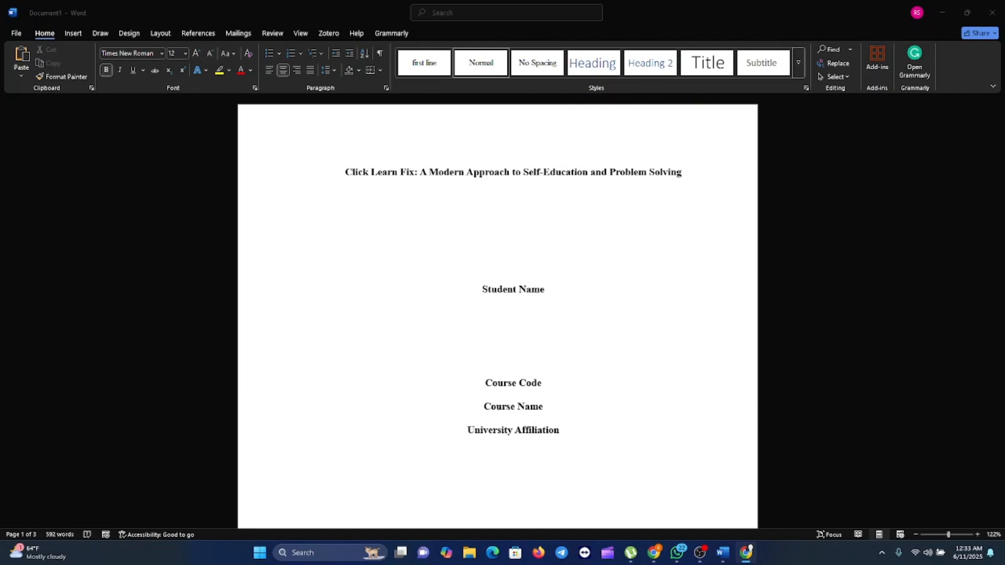
- Insert a Plain Number 3 page number at the top of the page, working from the second page's header
left_click(388, 355)
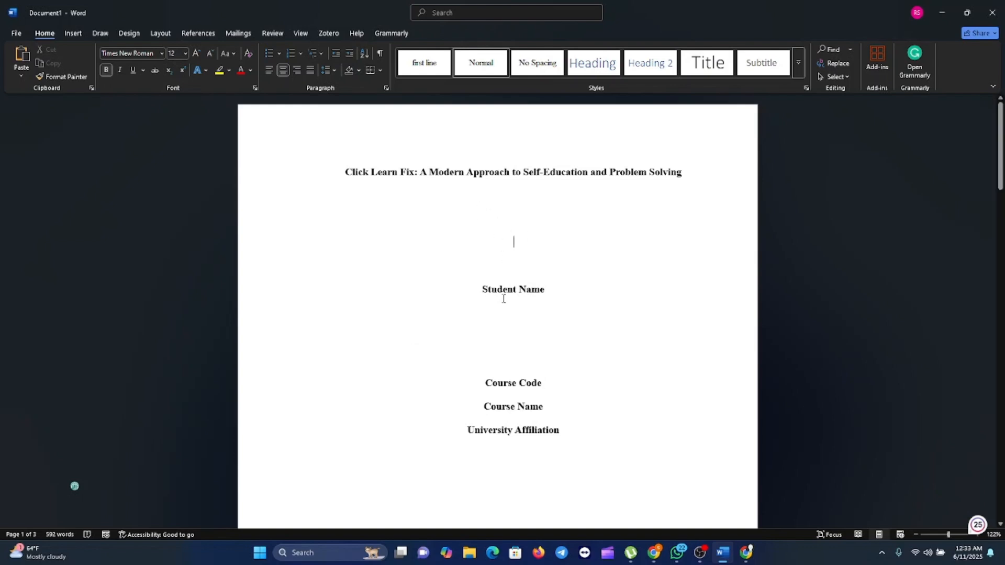
scroll(504, 301, "down", 3)
scroll(542, 496, "down", 7)
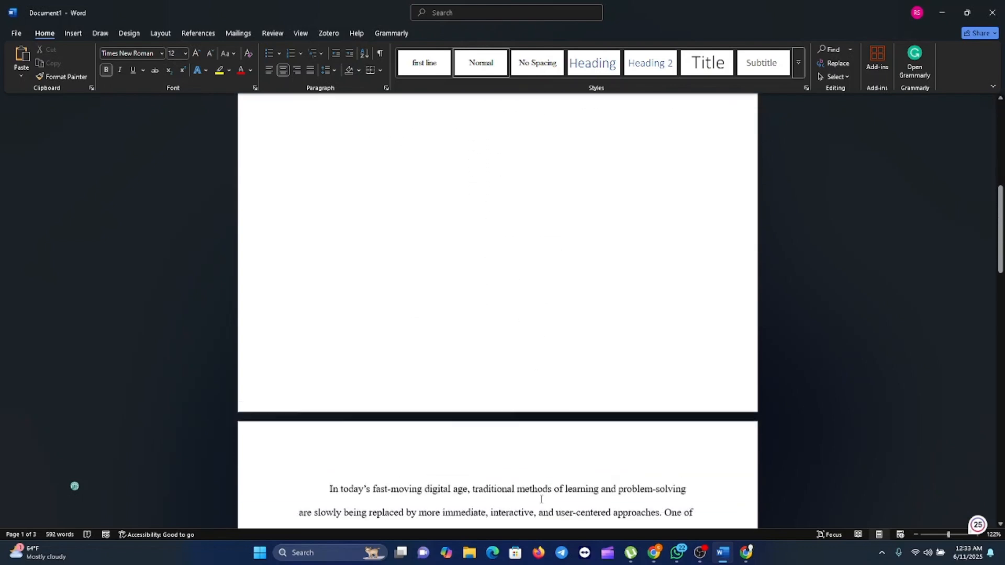
scroll(549, 458, "down", 1)
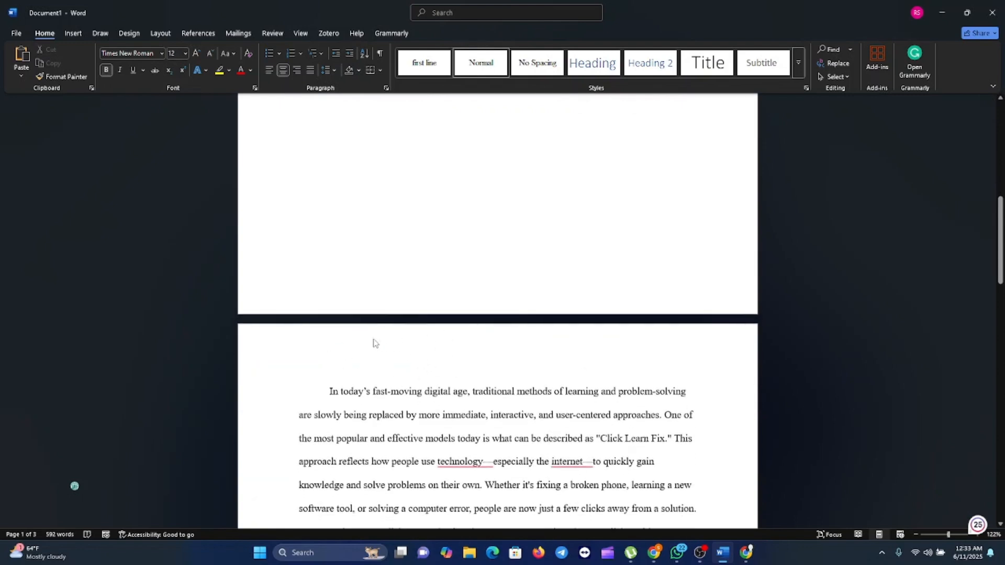
double_click(338, 362)
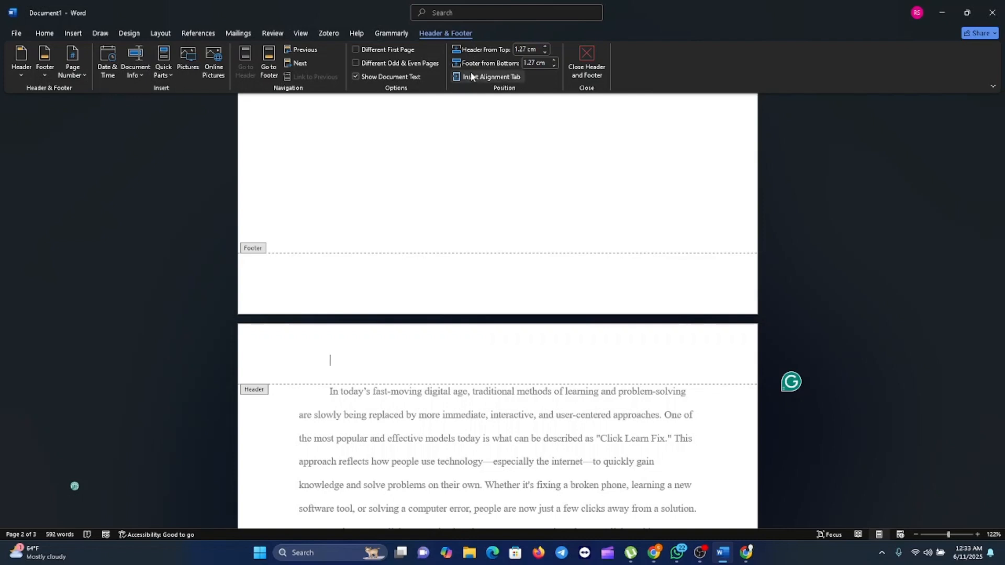
left_click(77, 76)
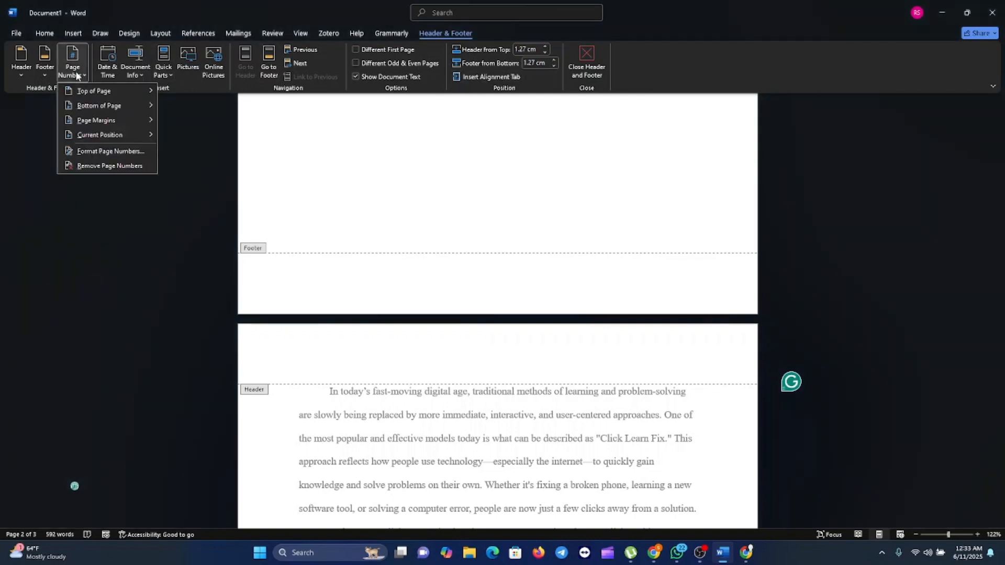
mouse_move(102, 98)
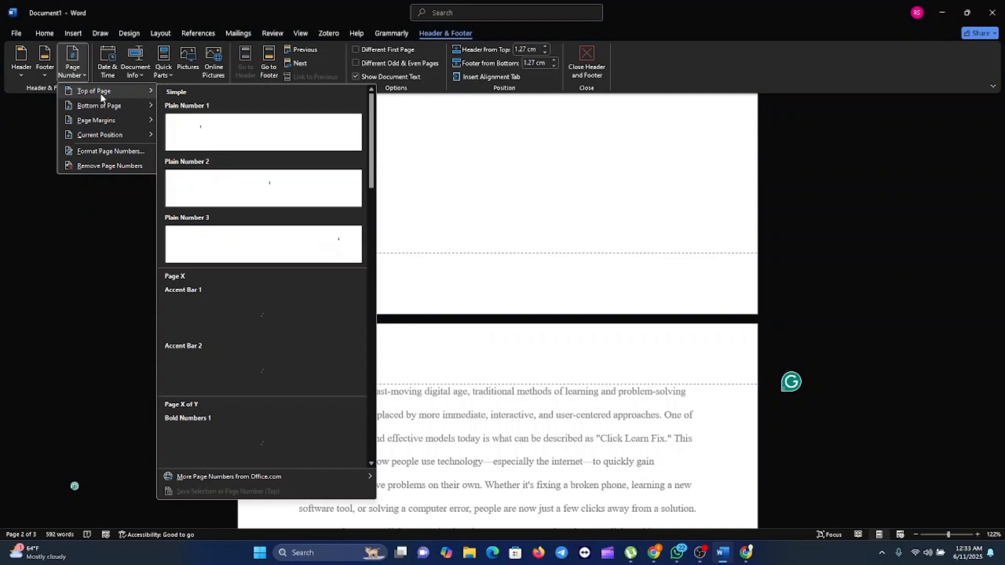
left_click(313, 248)
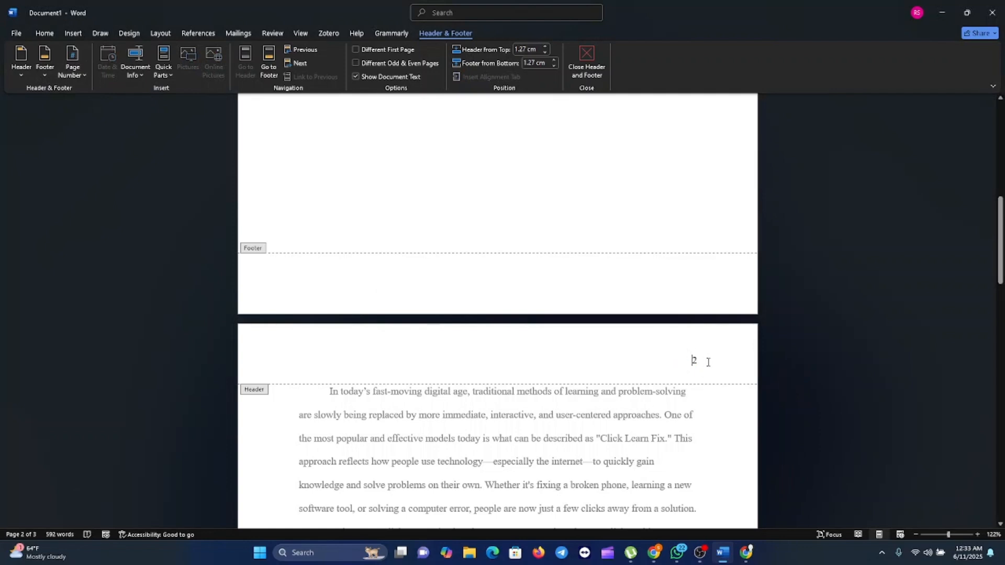
- Check the page numbering in the headers of the title page and the pages after it
scroll(702, 384, "up", 10)
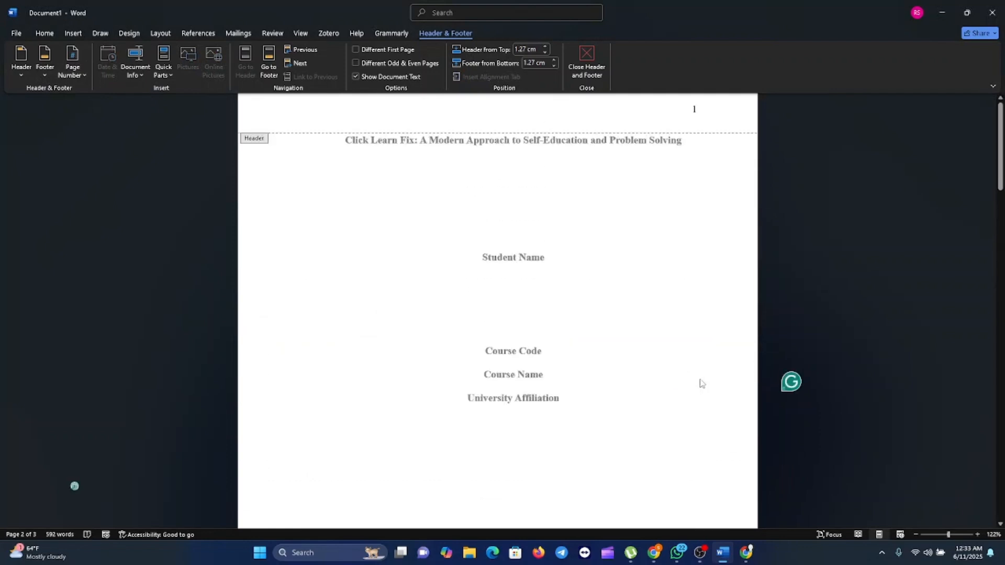
scroll(705, 310, "down", 5)
scroll(696, 331, "down", 15)
scroll(694, 336, "down", 2)
scroll(691, 337, "up", 20)
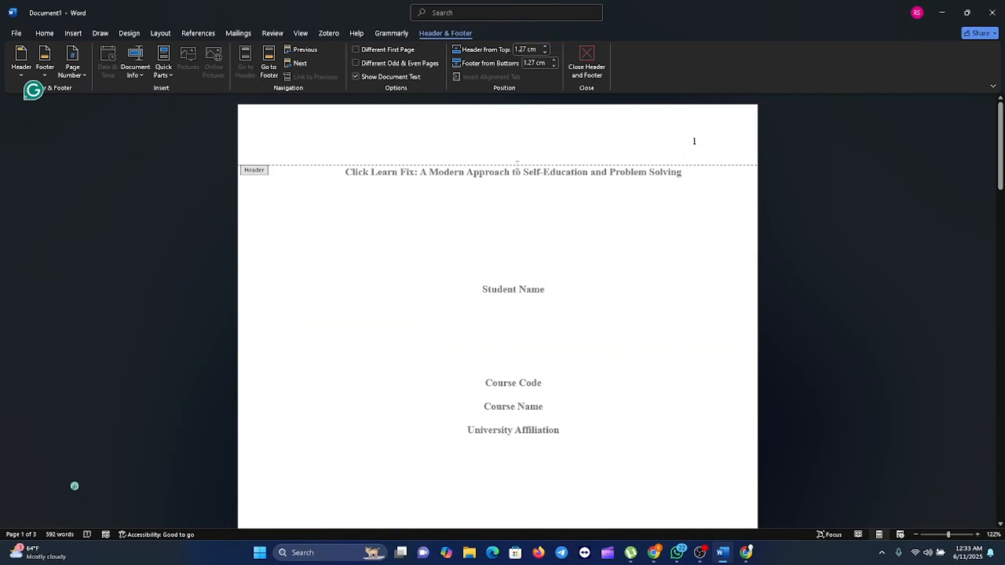
scroll(523, 153, "down", 8)
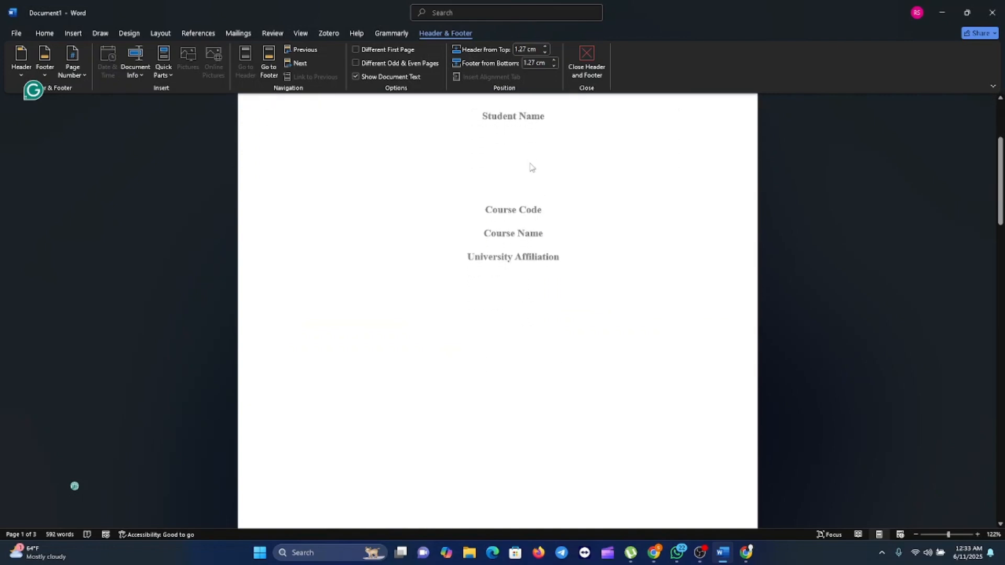
scroll(534, 176, "up", 8)
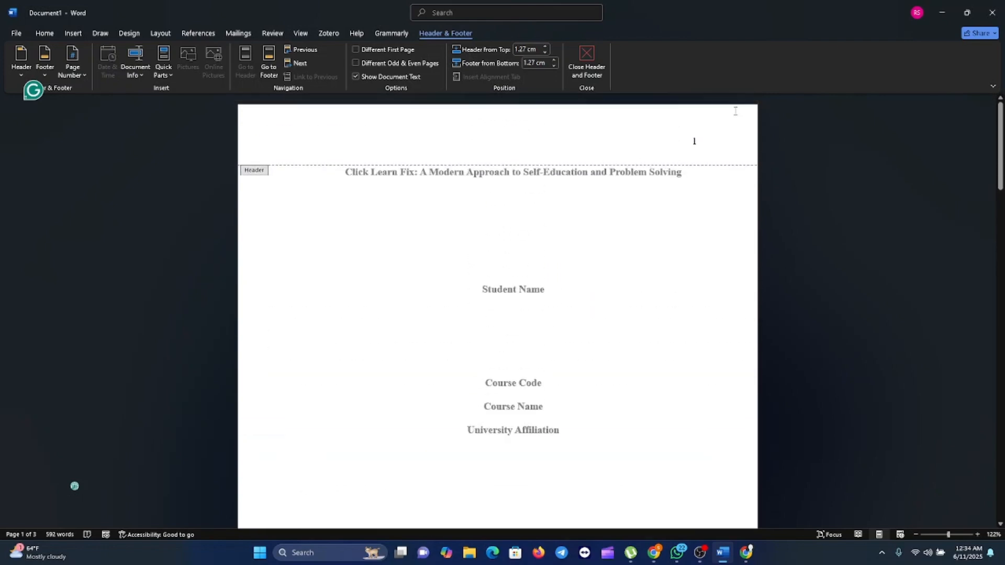
- Enable the Different First Page option from the second page's header
scroll(693, 171, "down", 4)
scroll(674, 465, "down", 3)
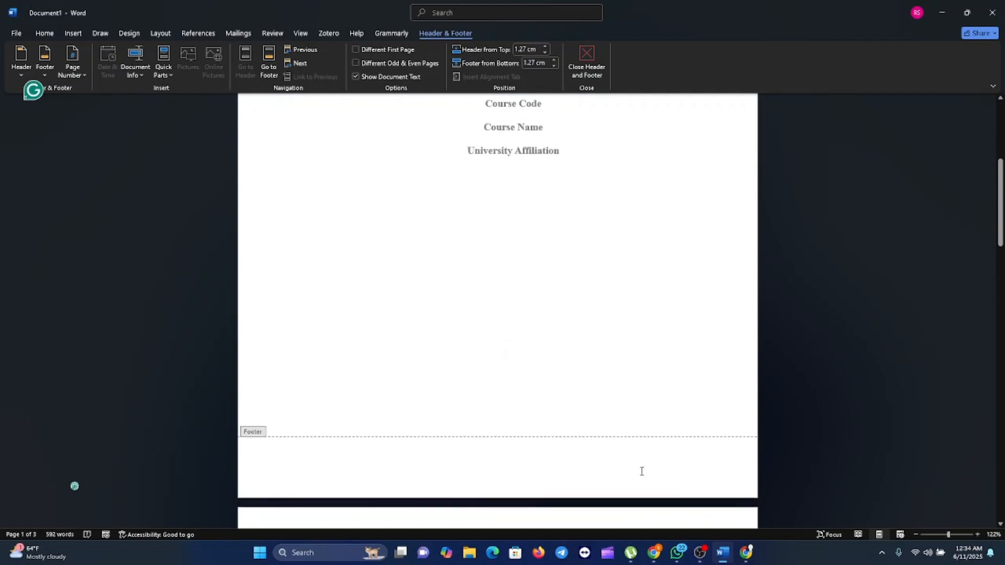
left_click(692, 425)
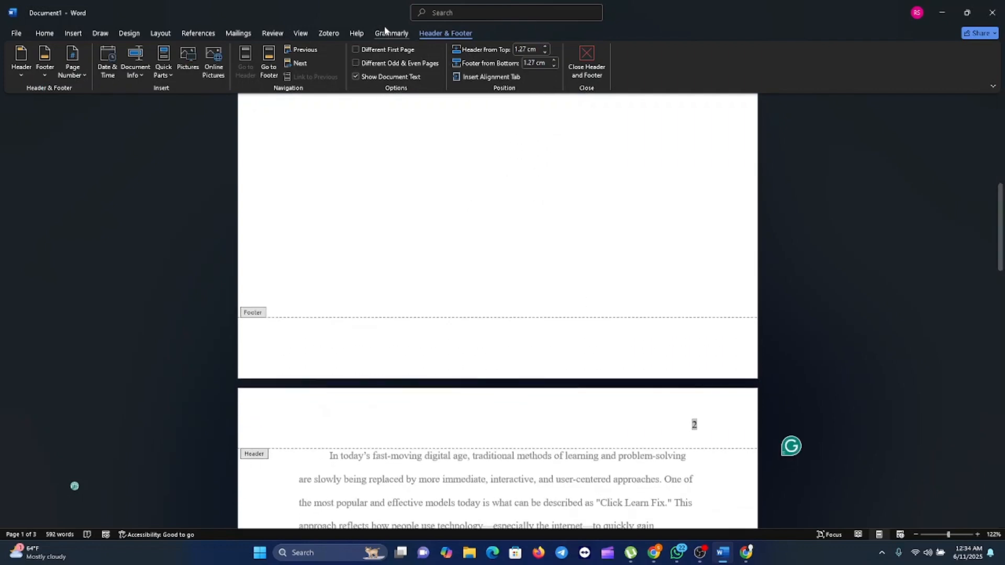
left_click(356, 50)
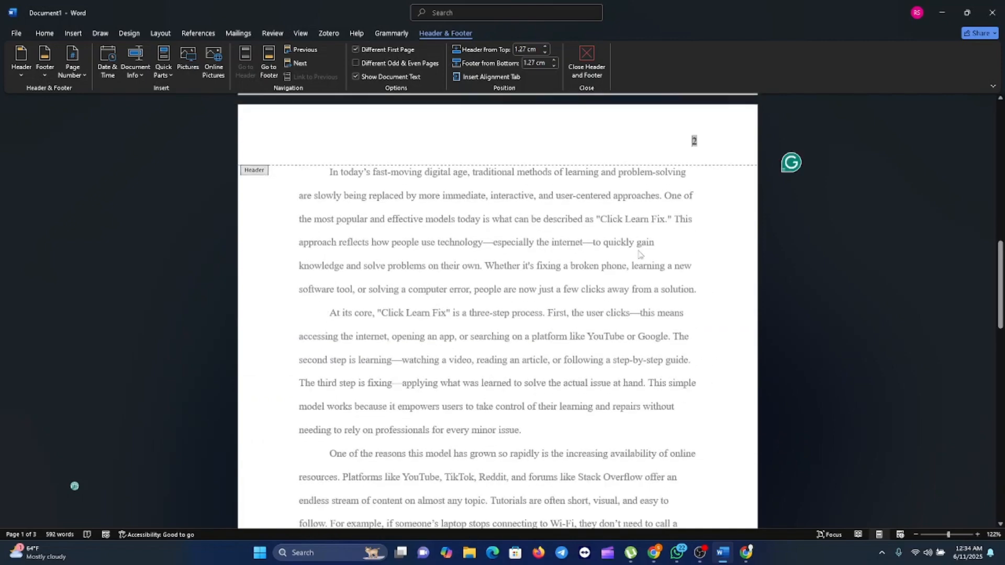
- Insert a Plain Number 3 page number at the top of the page in the title page's header
scroll(660, 267, "up", 10)
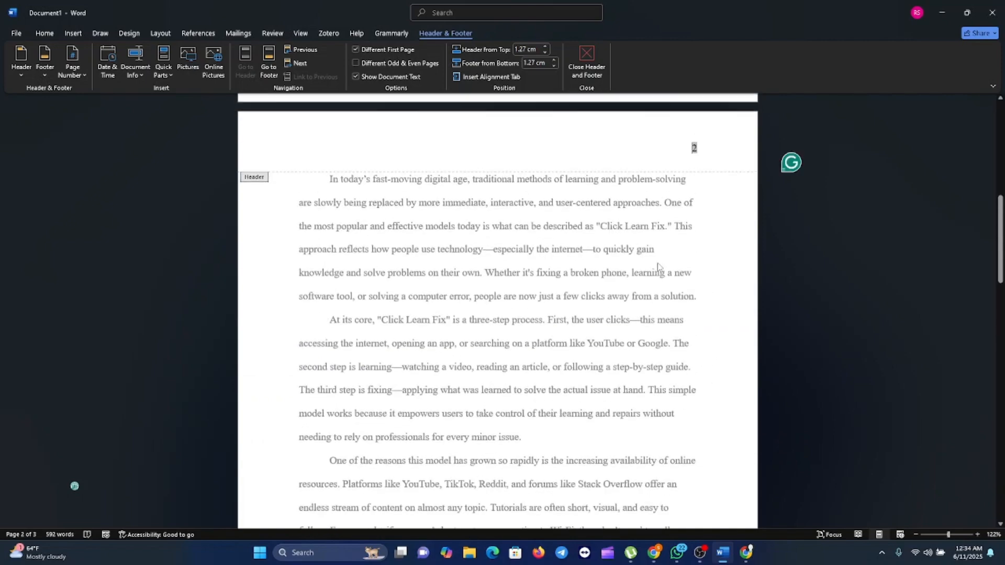
left_click(670, 148)
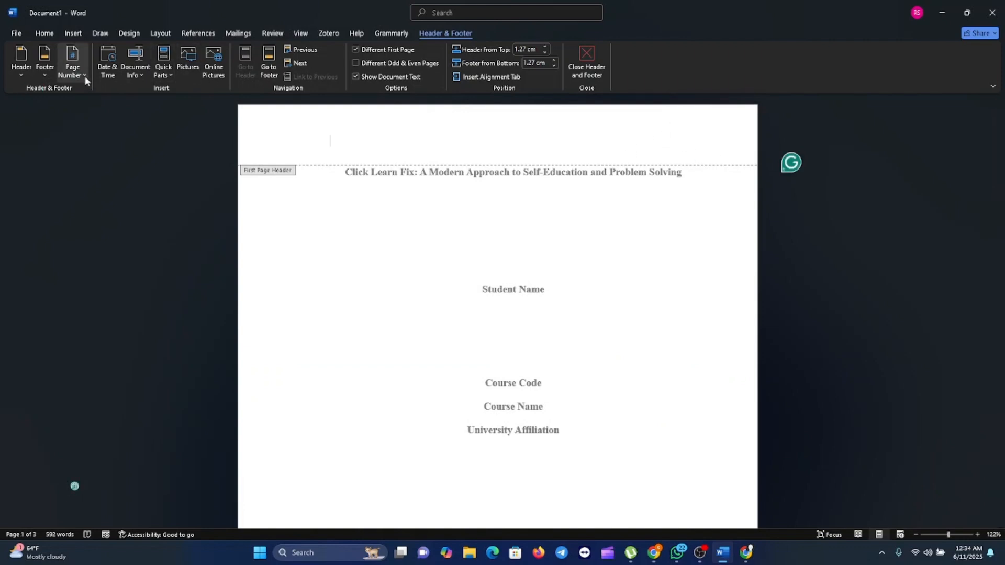
left_click(84, 74)
mouse_move(94, 94)
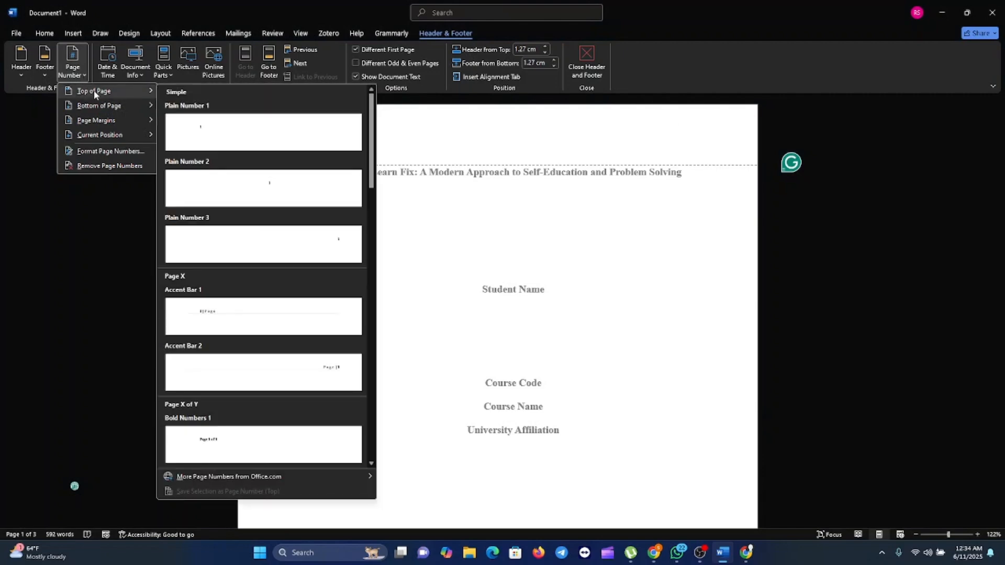
left_click(309, 250)
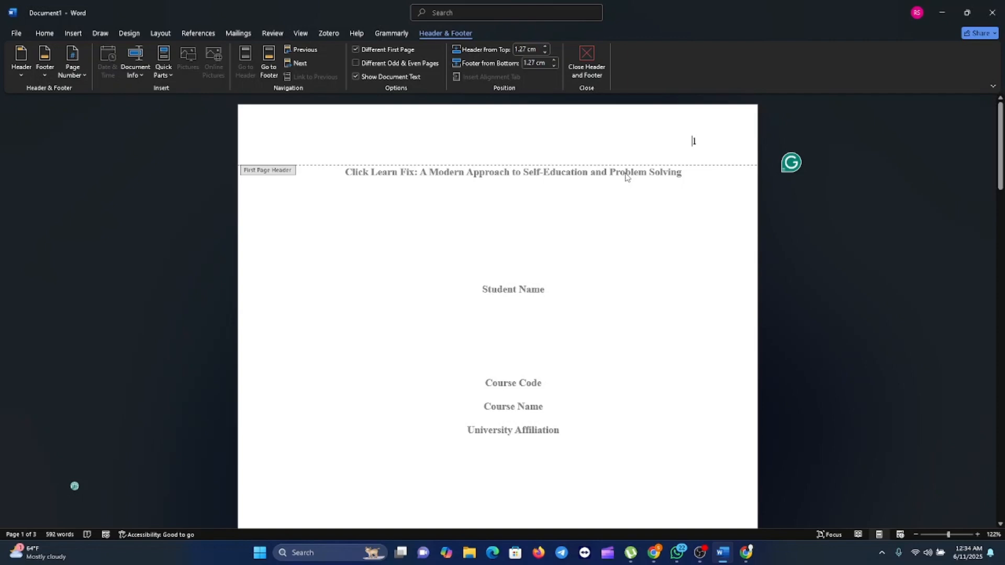
- Add "Running Head: CLICK LEARN FIX" before the title page's number and tab it apart so the text starts at the left margin
type("Runni")
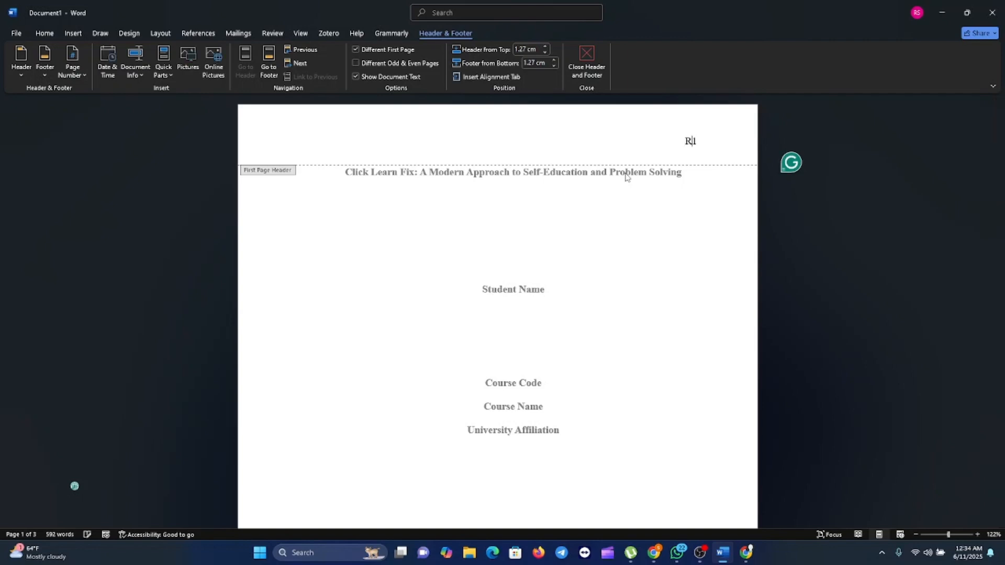
type("ng Head: CLICK ")
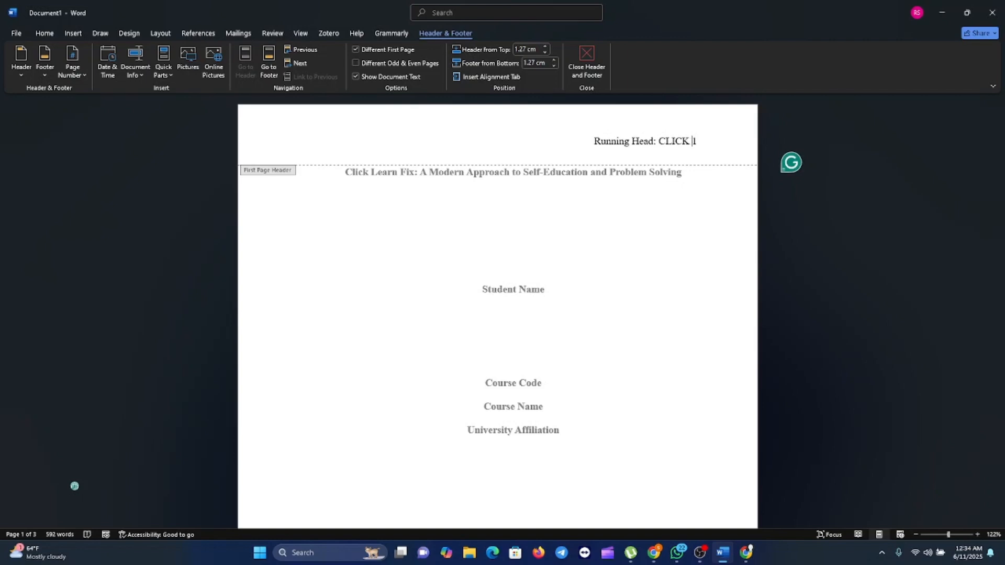
type("LERN")
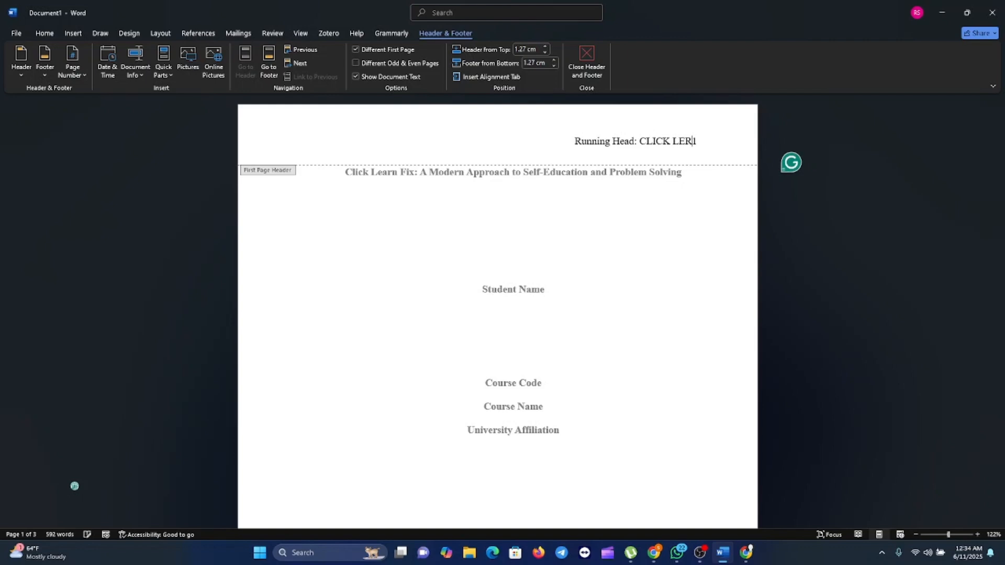
key("BackSpace")
key("BackSpace")
key("BackSpace")
key("BackSpace")
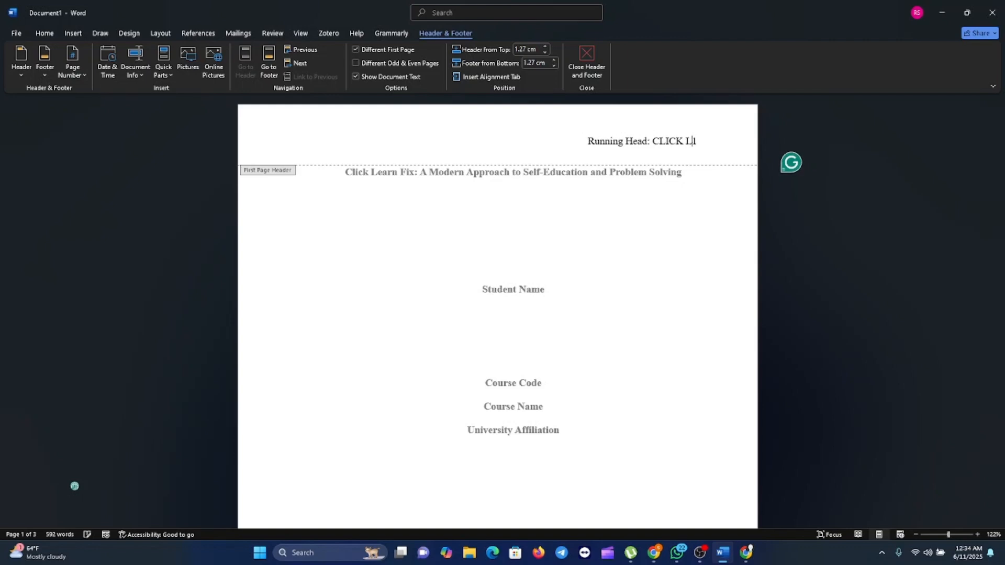
type("EARN ")
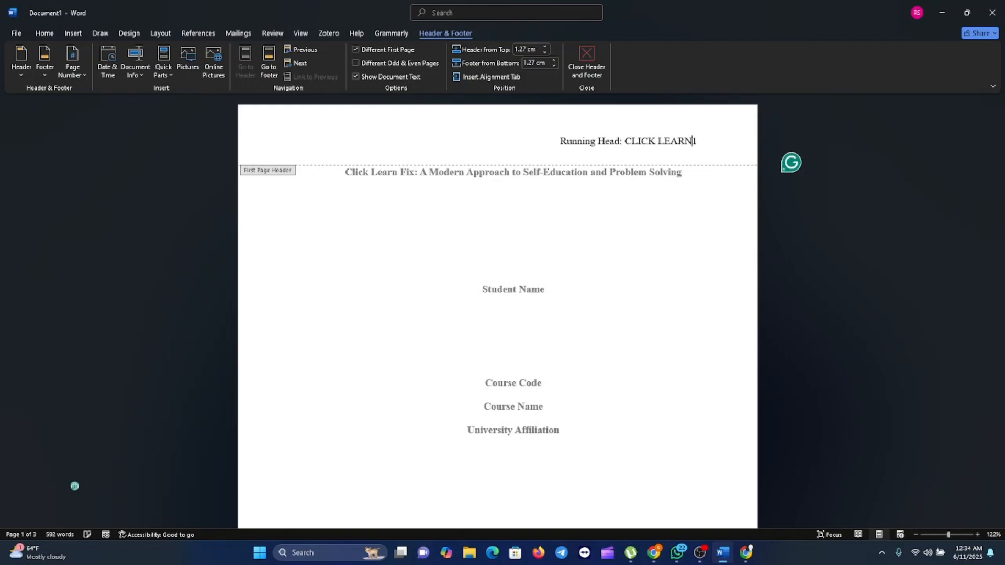
type("FIX")
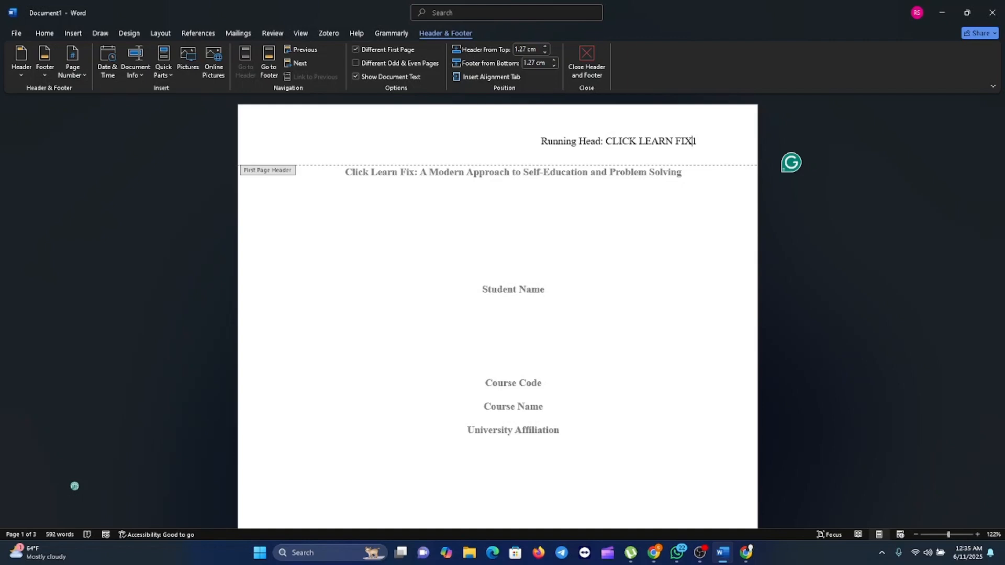
key("Tab")
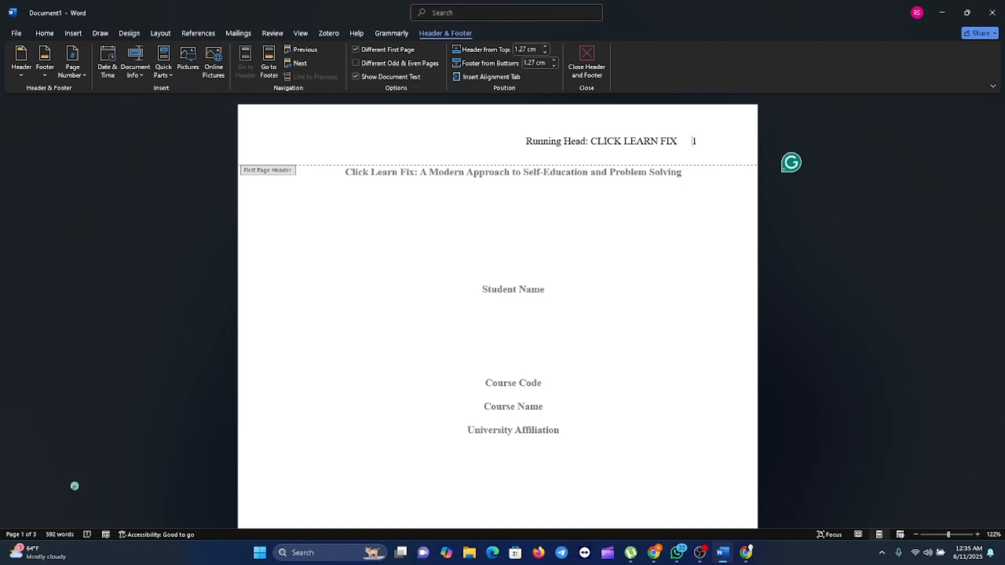
key("Tab")
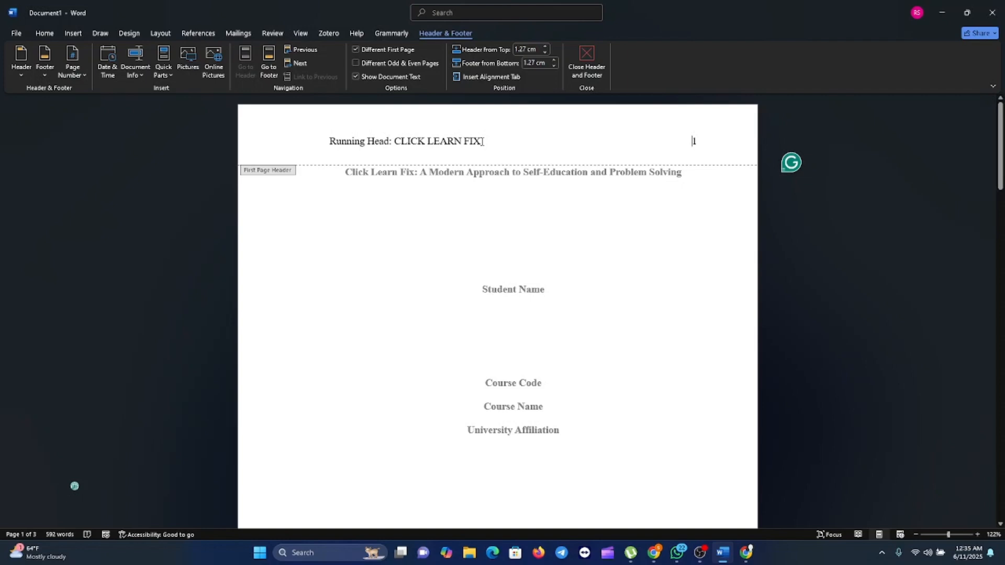
- Format the title page's running head text in Times New Roman, size 12, and return to the document body
left_click_drag(483, 141, 330, 141)
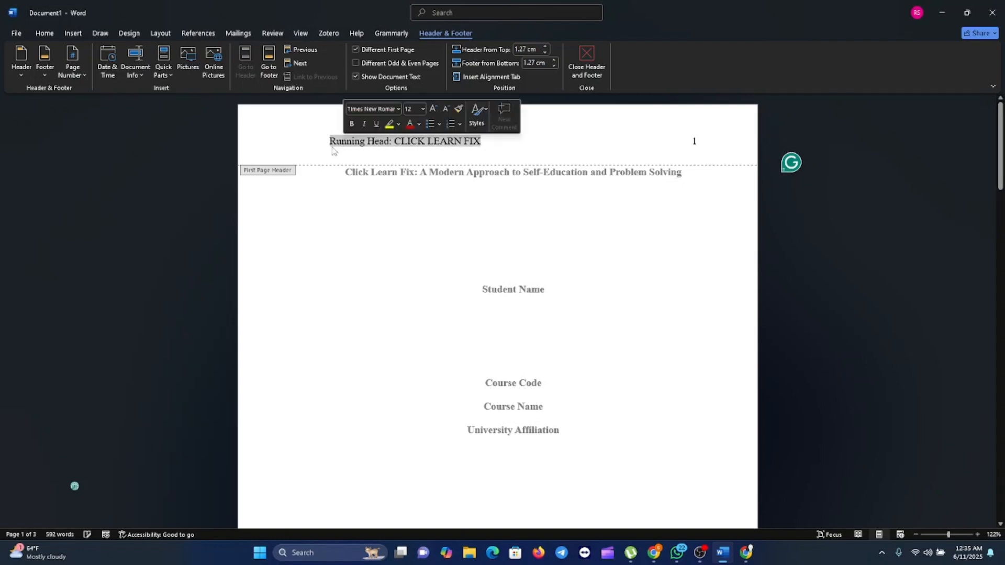
left_click(52, 36)
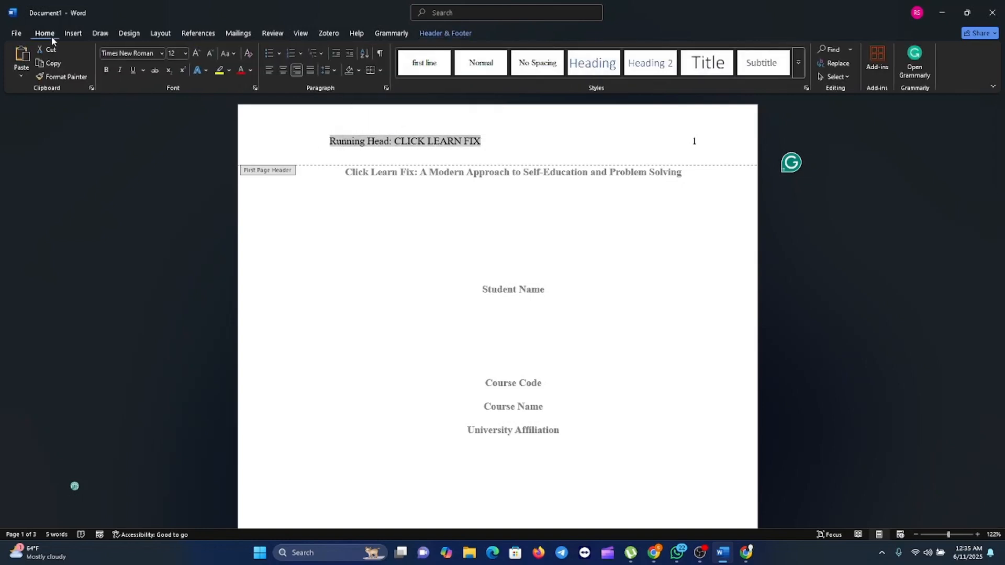
left_click(162, 52)
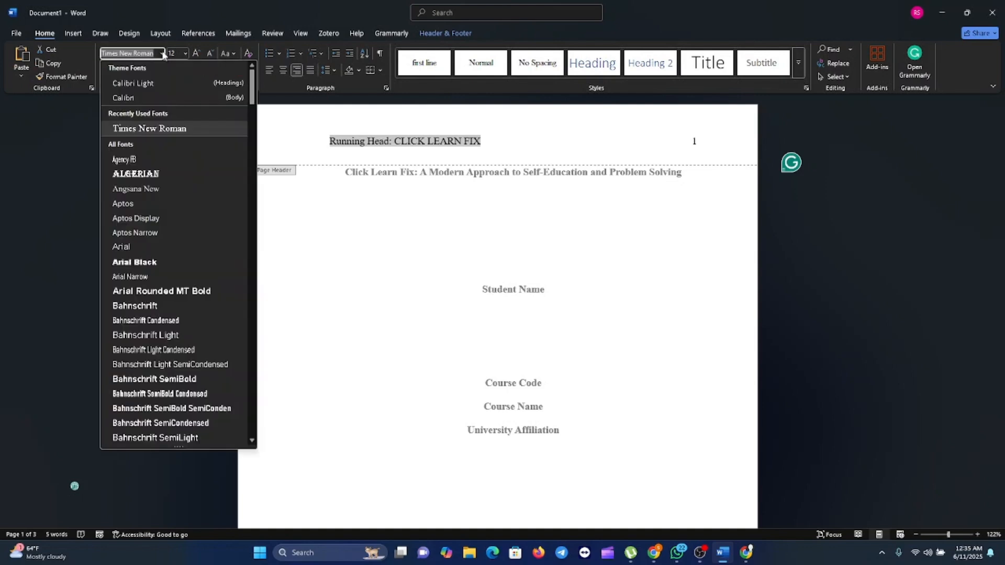
left_click(161, 129)
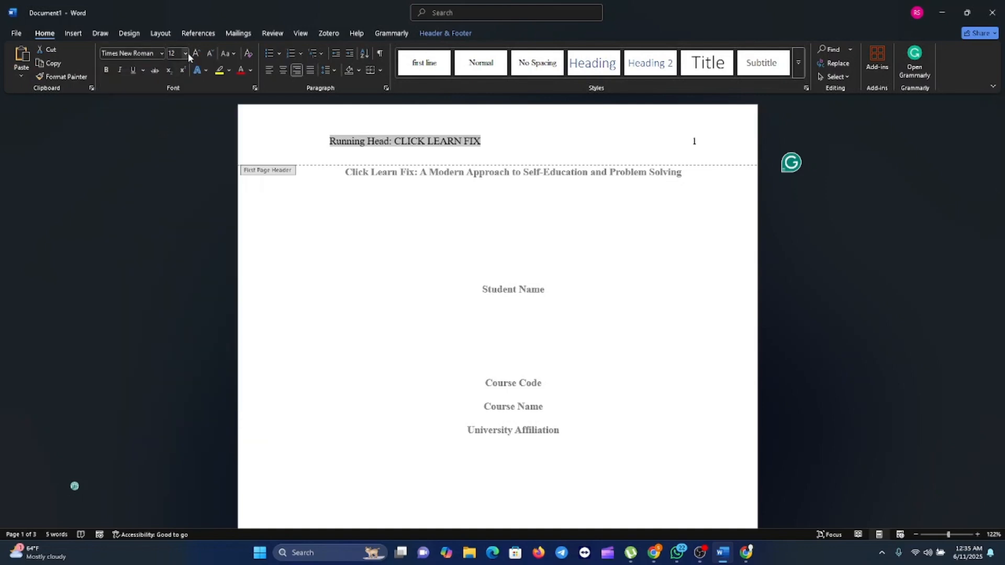
left_click(185, 53)
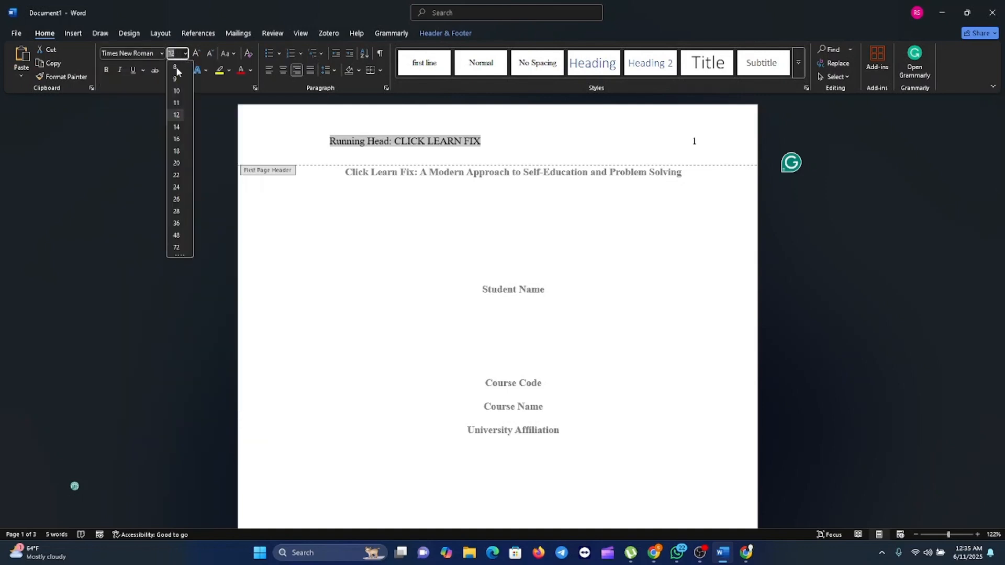
left_click(177, 116)
double_click(417, 289)
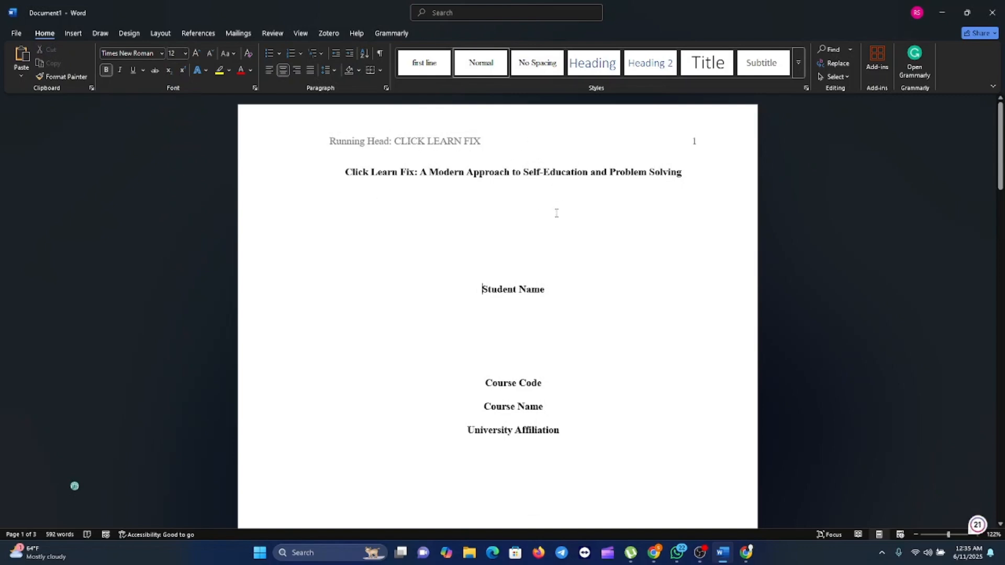
- Add "CLICK LEARN FIX" before the page number in the second page's header and tab it apart so the text starts at the left margin
scroll(539, 314, "down", 4)
scroll(539, 316, "down", 5)
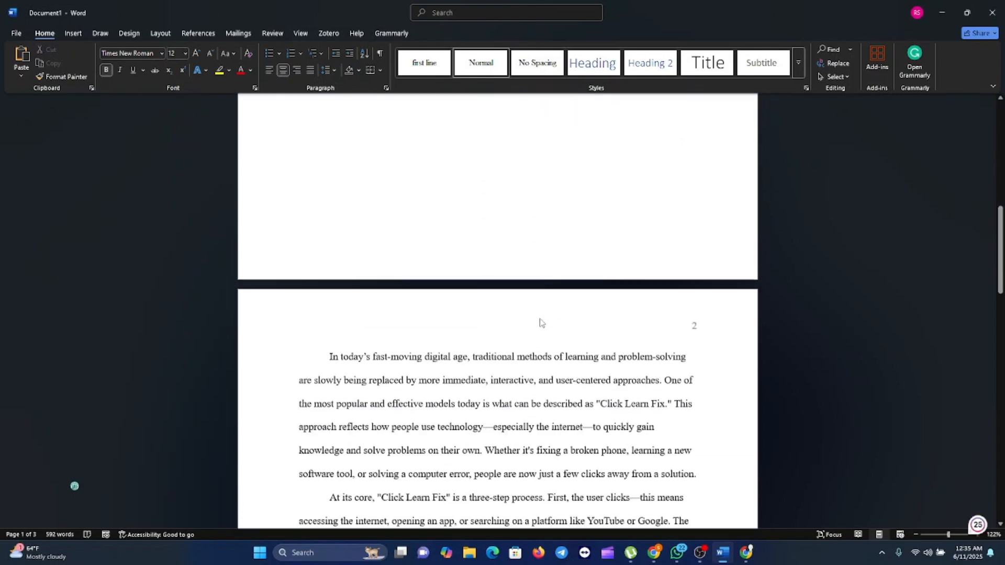
double_click(674, 314)
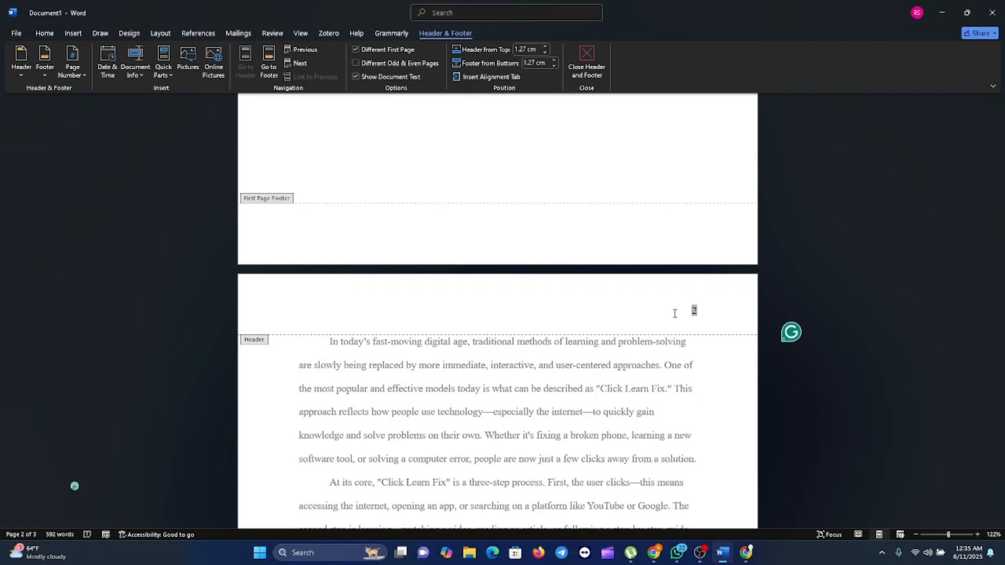
type("ICK LEARN FIX")
key("Tab")
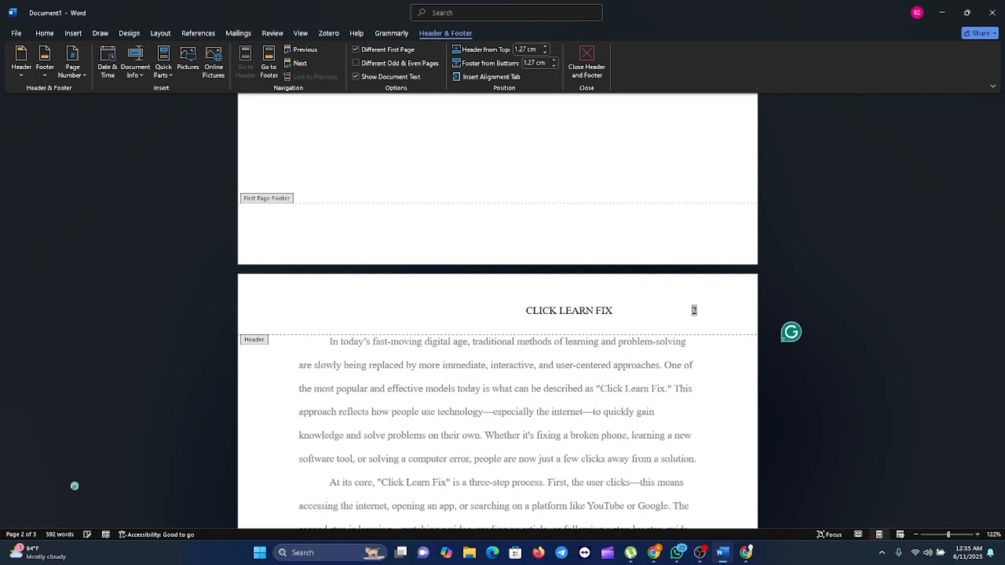
key("Tab")
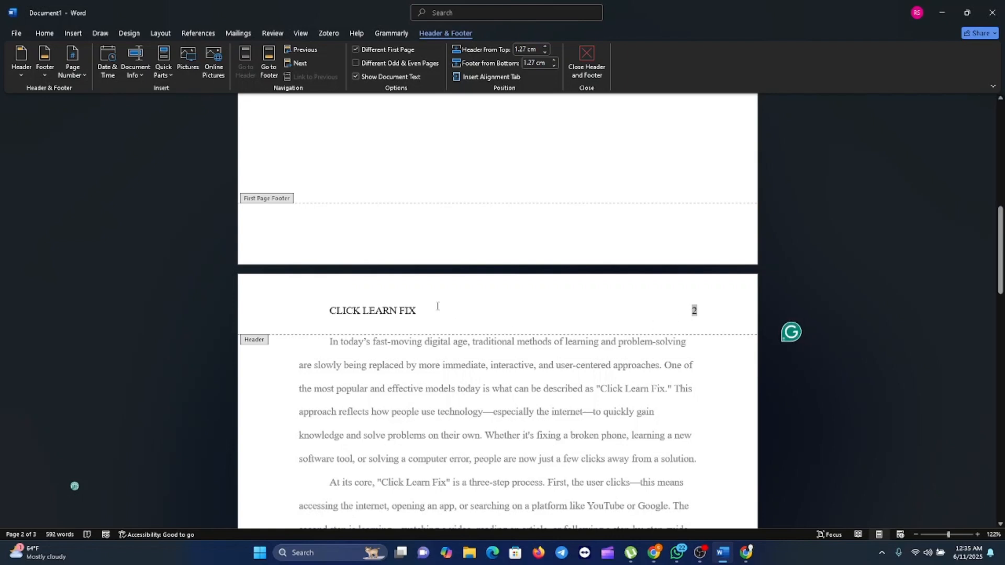
- Check the font and size of the second page's running head text, and return to the document body
left_click_drag(421, 309, 313, 309)
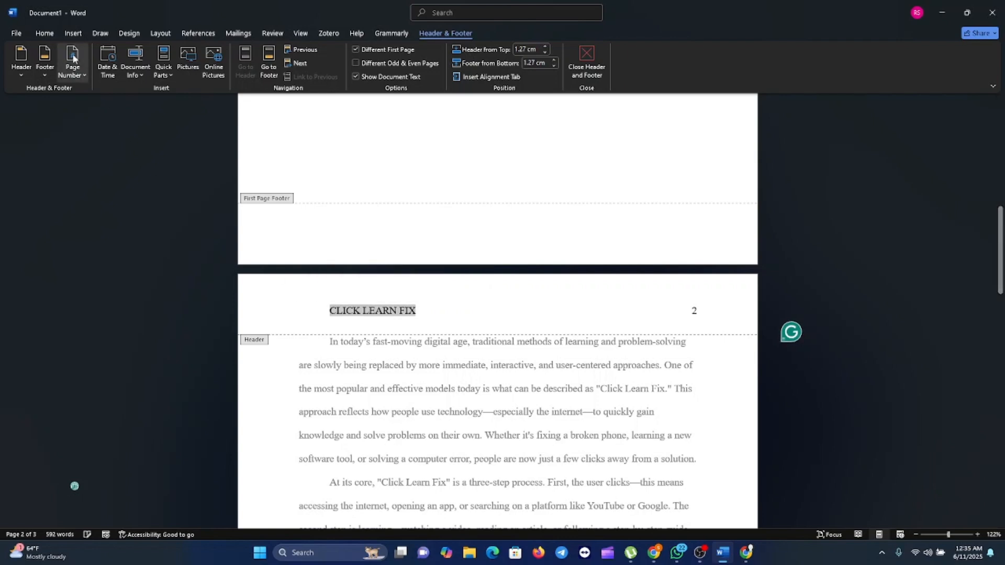
left_click(51, 33)
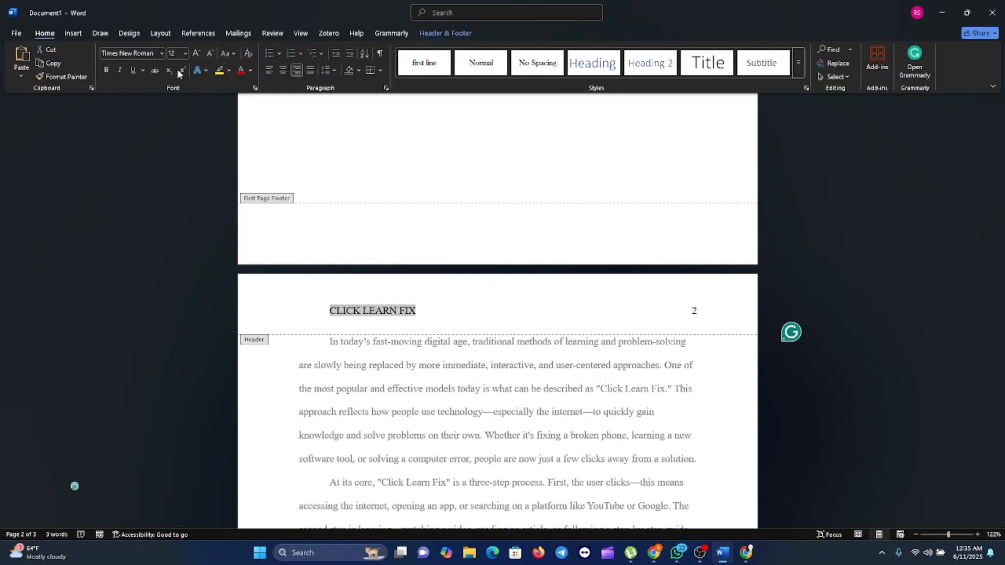
double_click(545, 442)
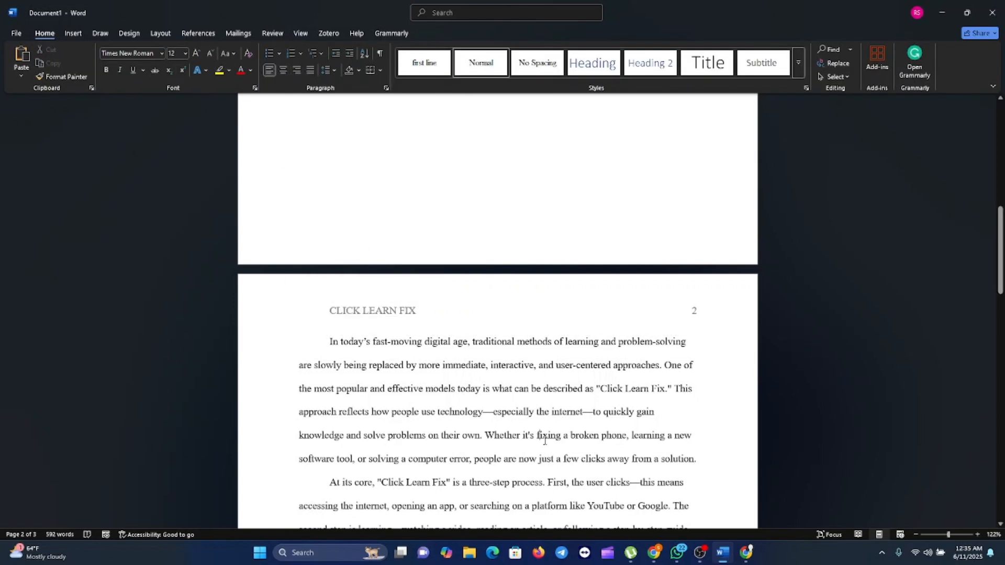
- Review the running heads and page numbers on the title page and the following pages through the end of the document
scroll(544, 444, "up", 10)
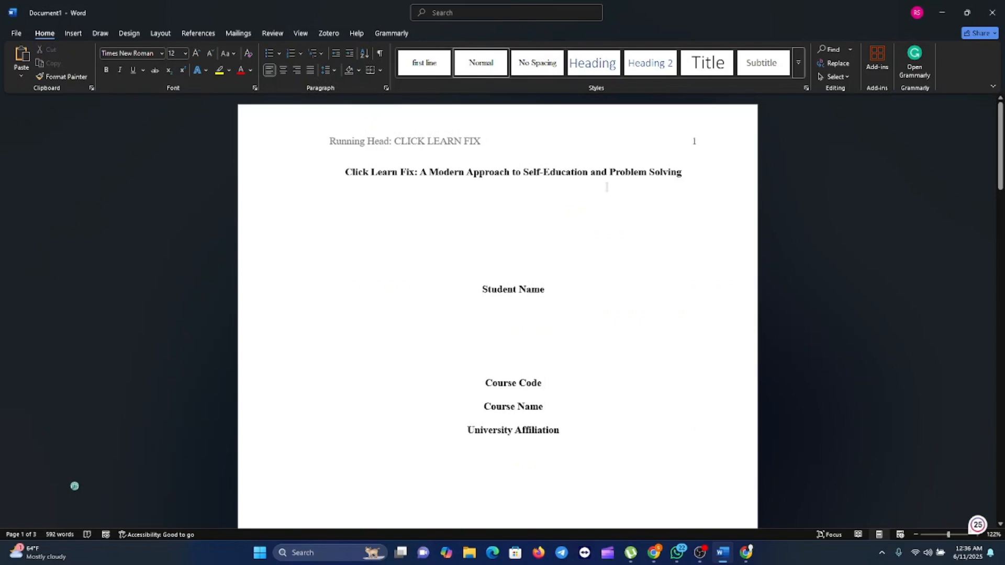
scroll(610, 177, "down", 8)
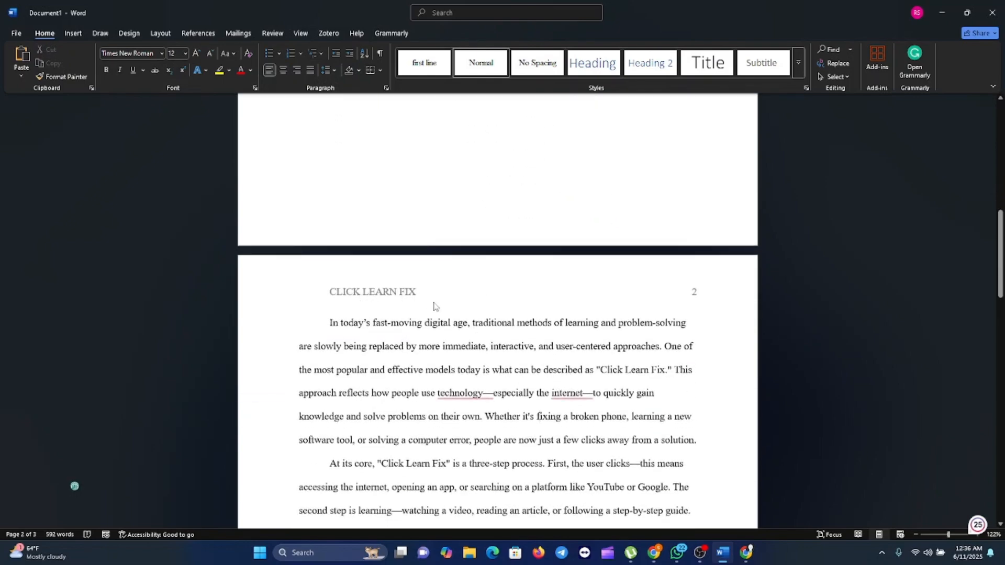
scroll(445, 314, "down", 3)
scroll(448, 317, "down", 14)
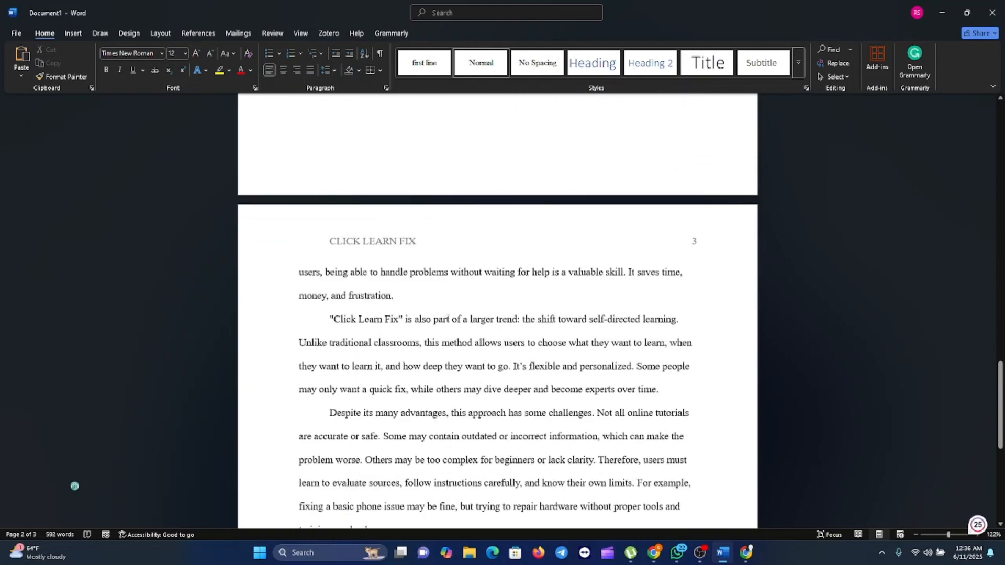
scroll(398, 266, "down", 7)
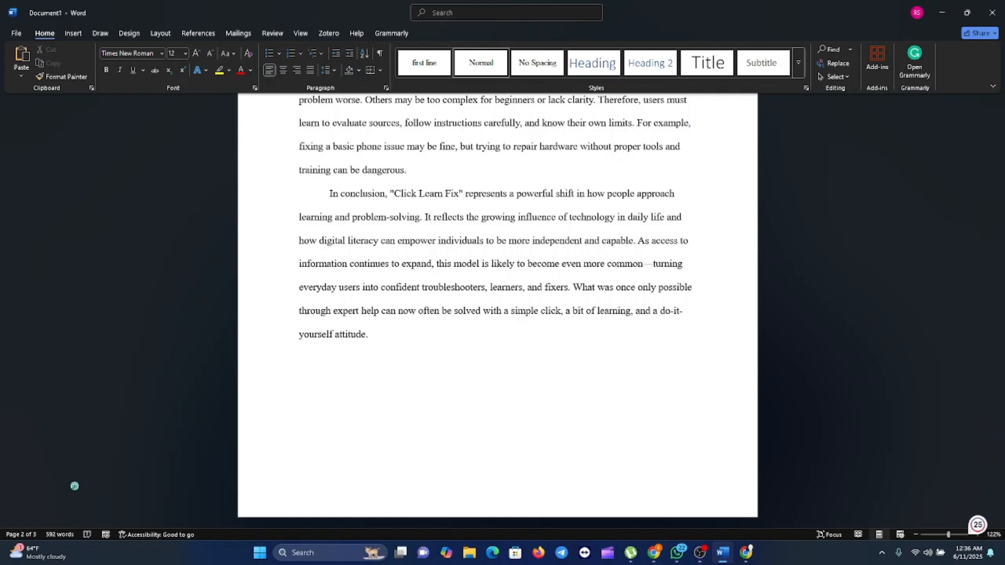
key("alt+Tab")
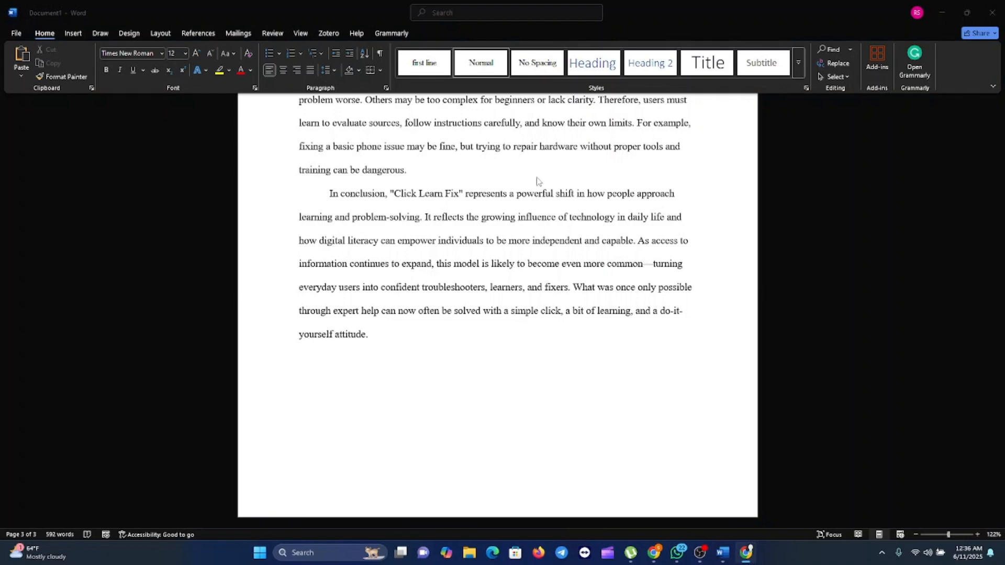
left_click(407, 288)
scroll(408, 289, "up", 20)
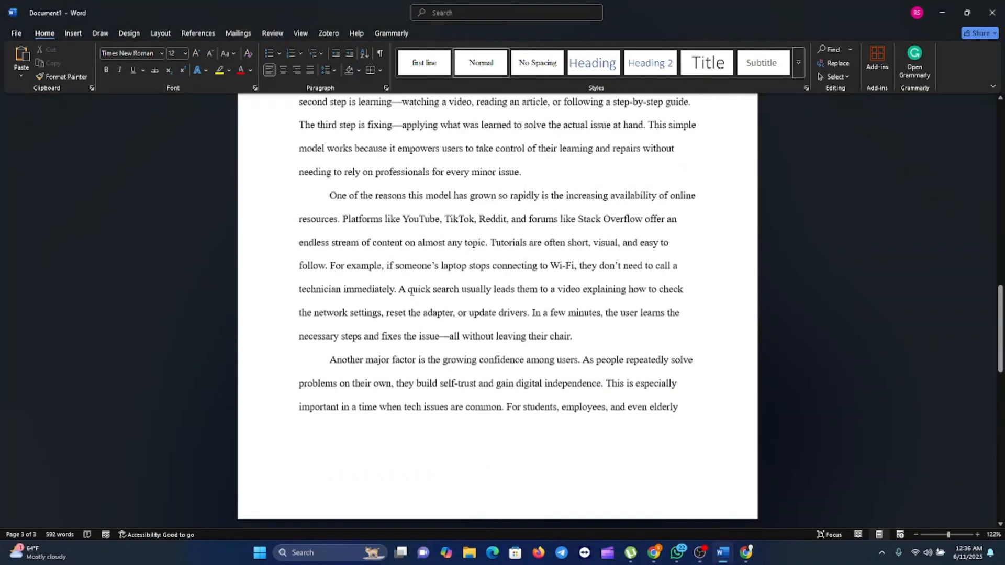
scroll(412, 291, "up", 1)
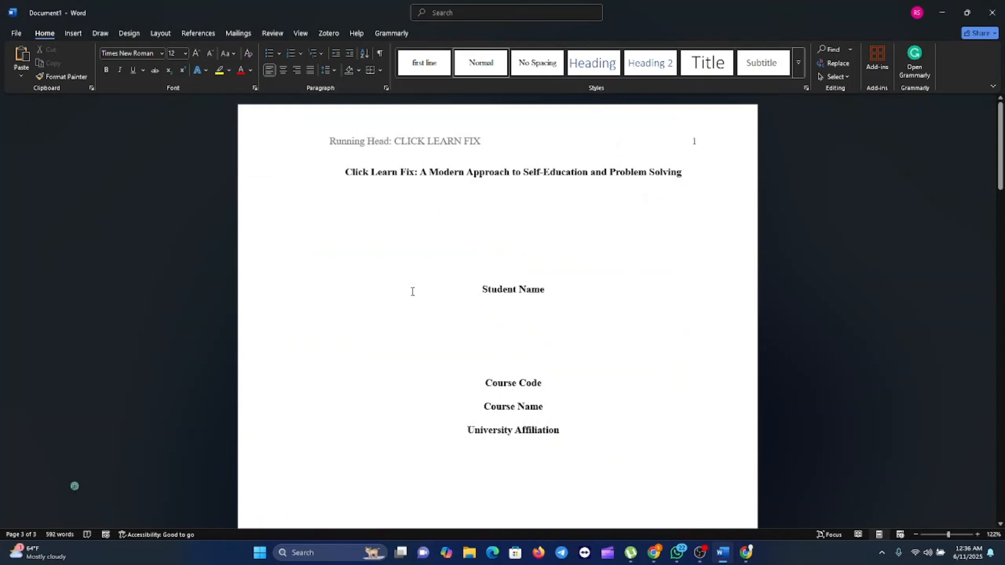